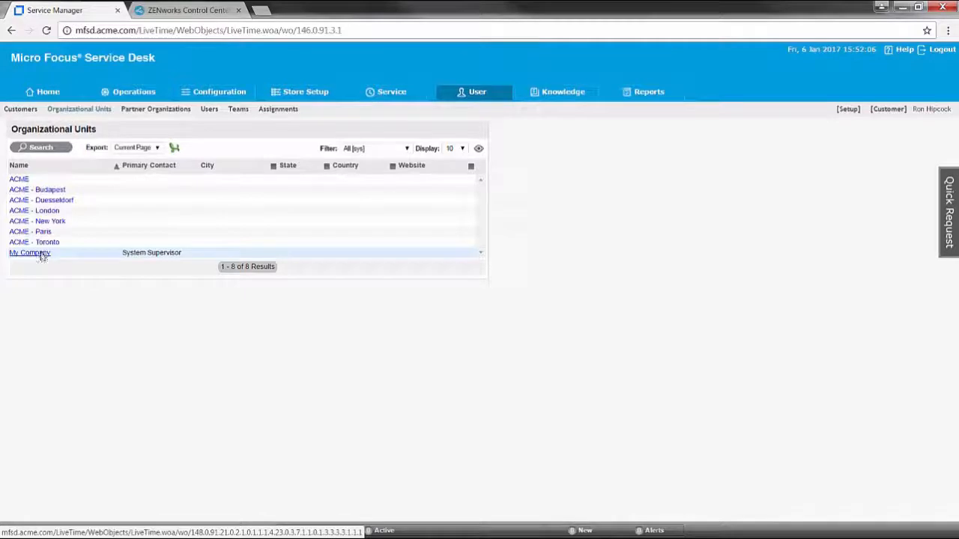
- Show the Configuration Items list containing the single Service Desk item 100002
{"action": "left_click", "coordinate": [214, 93]}
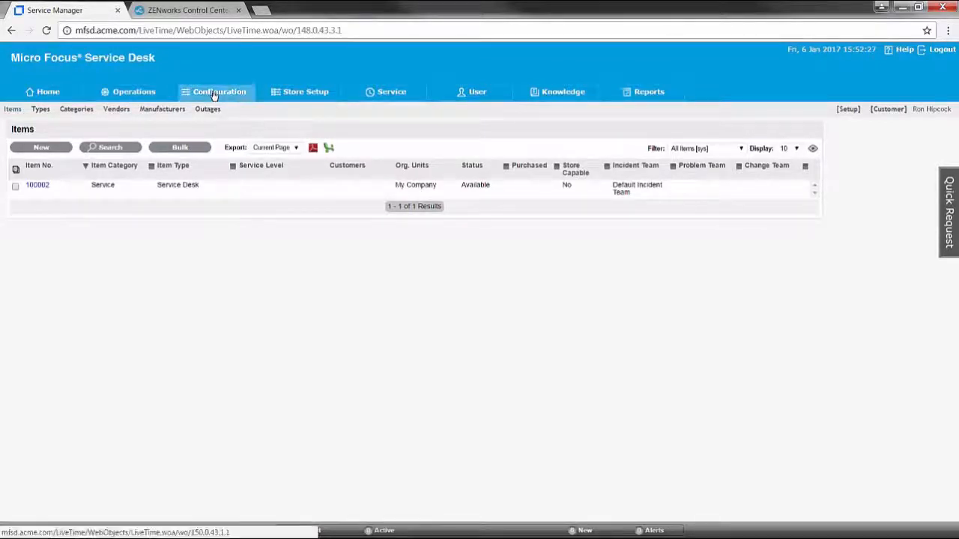
- Edit item 100002 and change its number to Service Desk
{"action": "left_click", "coordinate": [38, 185]}
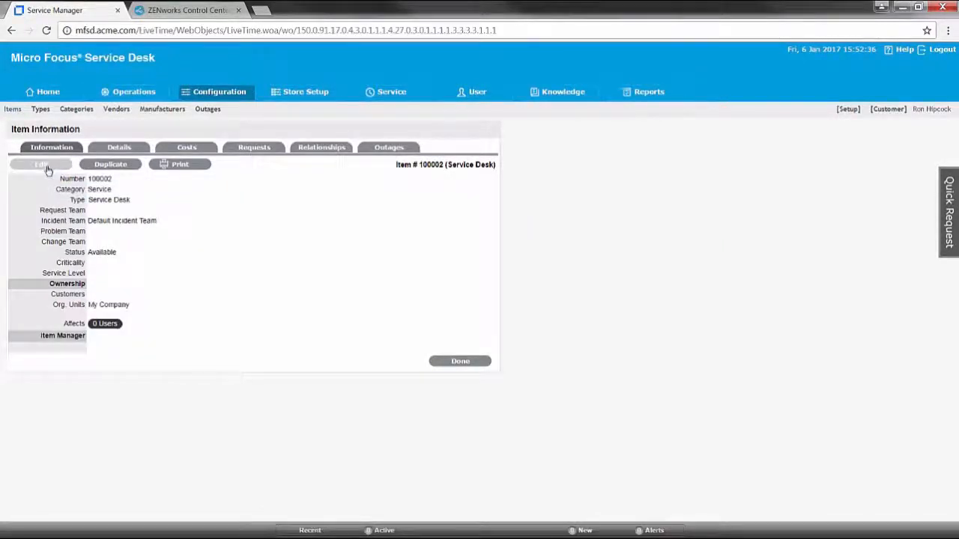
{"action": "left_click", "coordinate": [47, 170]}
{"action": "left_click_drag", "start_coordinate": [146, 184], "coordinate": [18, 183]}
{"action": "key", "text": "BackSpace"}
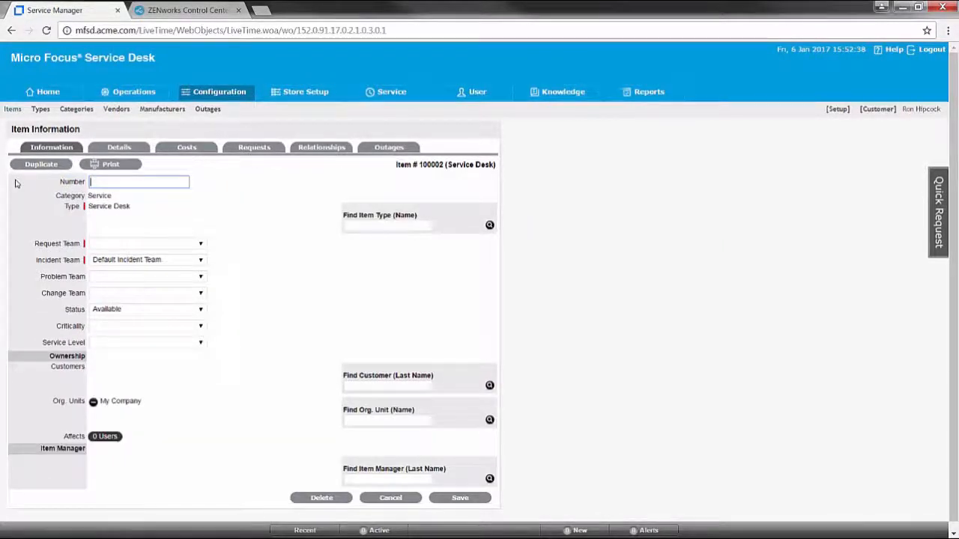
{"action": "type", "text": "Serv"}
{"action": "key", "text": "Down"}
{"action": "key", "text": "Return"}
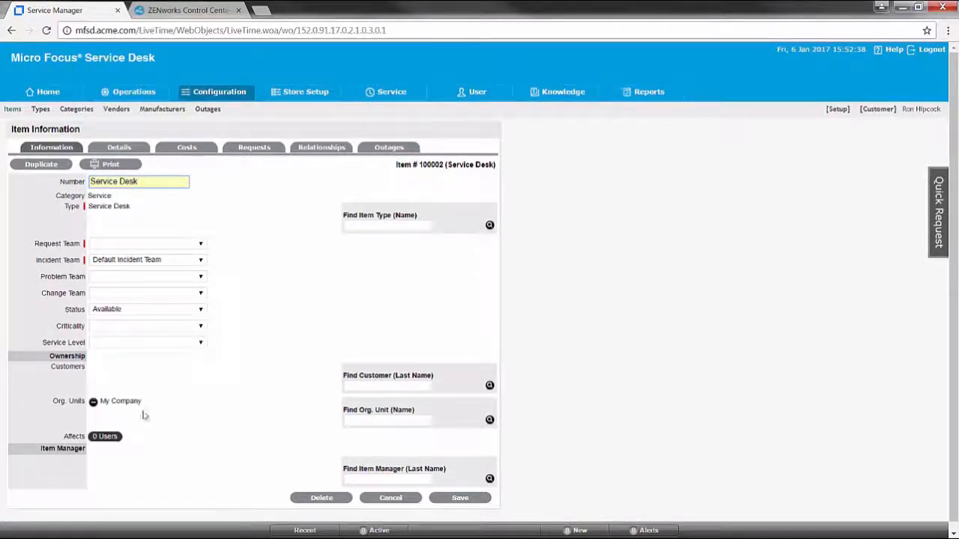
- Add ACME as the owning org unit, remove My Company, and save the item
{"action": "left_click", "coordinate": [490, 420]}
{"action": "left_click", "coordinate": [363, 454]}
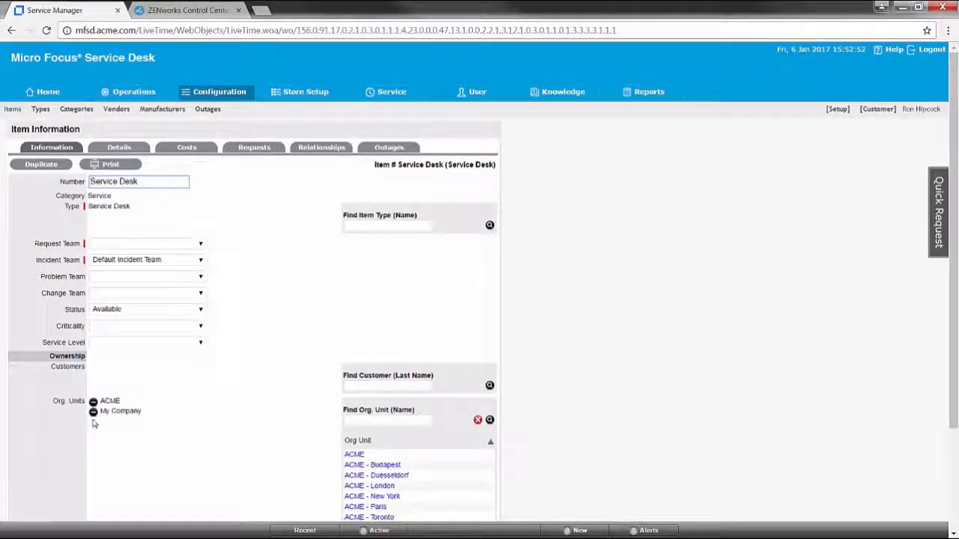
{"action": "left_click", "coordinate": [93, 412]}
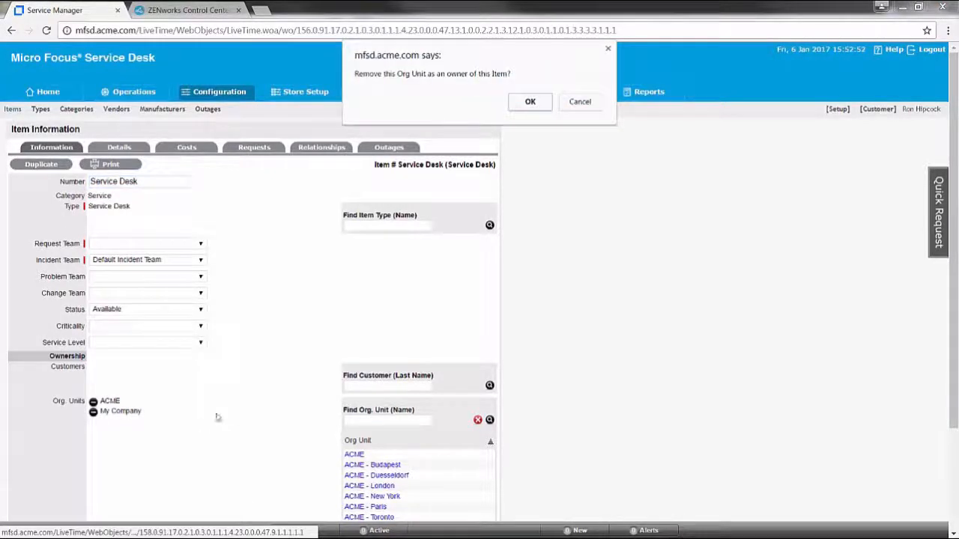
{"action": "left_click", "coordinate": [529, 103]}
{"action": "scroll", "coordinate": [541, 470], "scroll_direction": "down", "scroll_amount": 2}
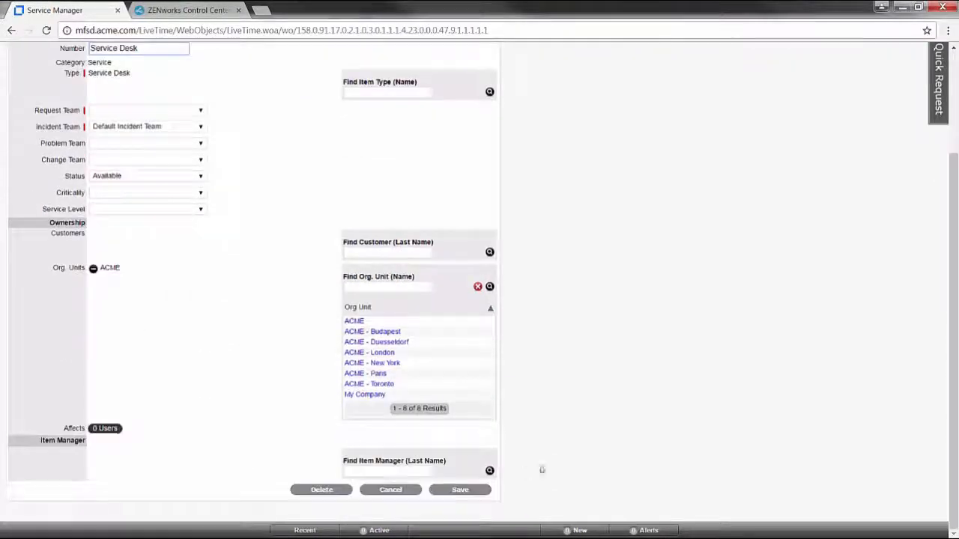
{"action": "left_click", "coordinate": [458, 492]}
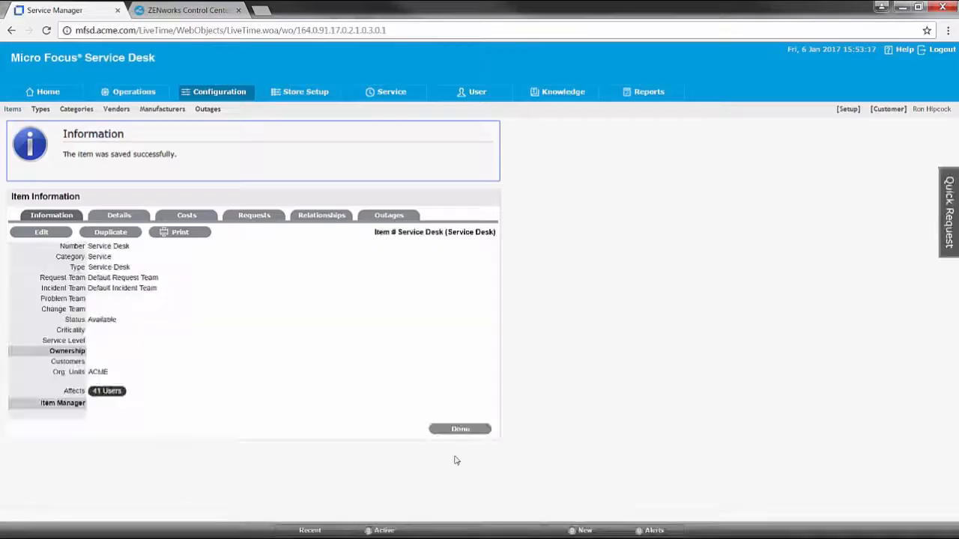
- Under User > Organizational Units, delete the My Company org unit and confirm
{"action": "left_click", "coordinate": [461, 430]}
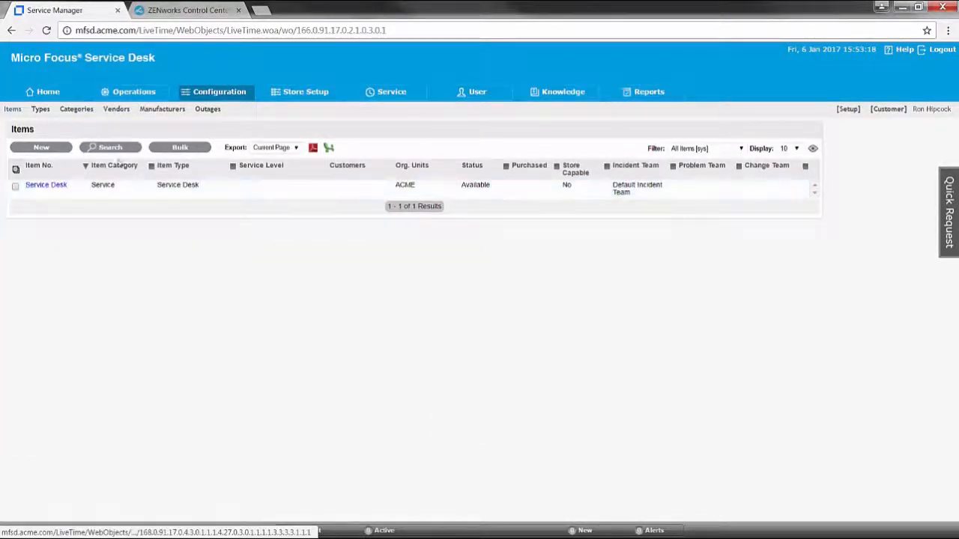
{"action": "left_click", "coordinate": [483, 95]}
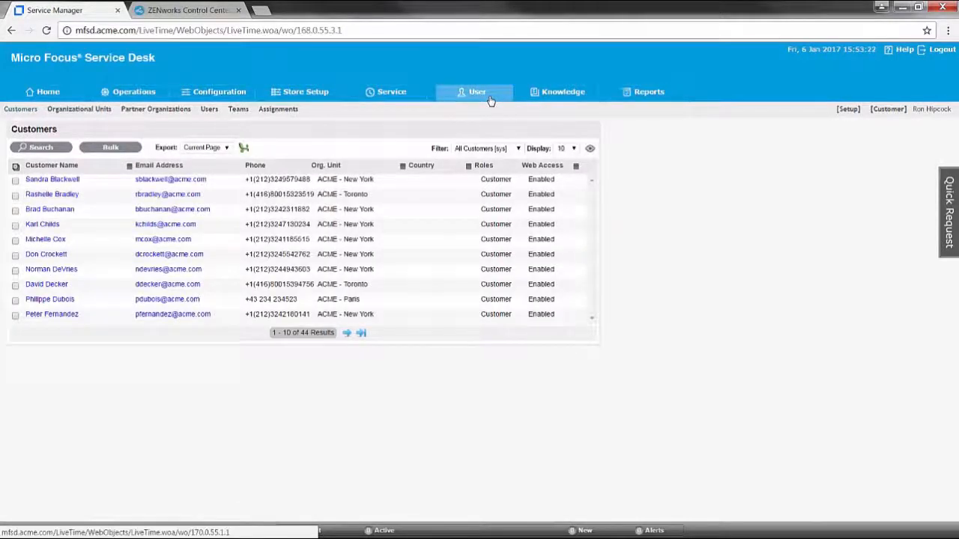
{"action": "left_click", "coordinate": [98, 109]}
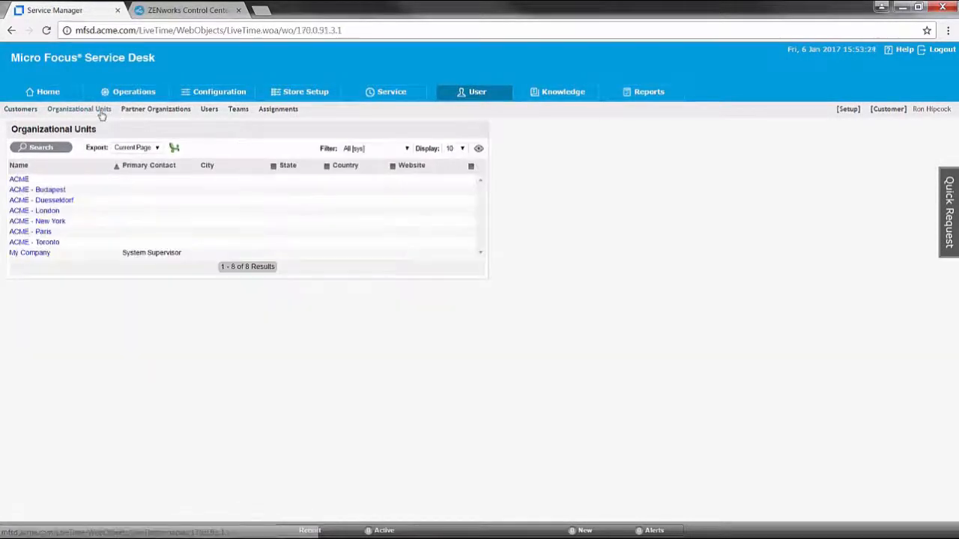
{"action": "left_click", "coordinate": [30, 254]}
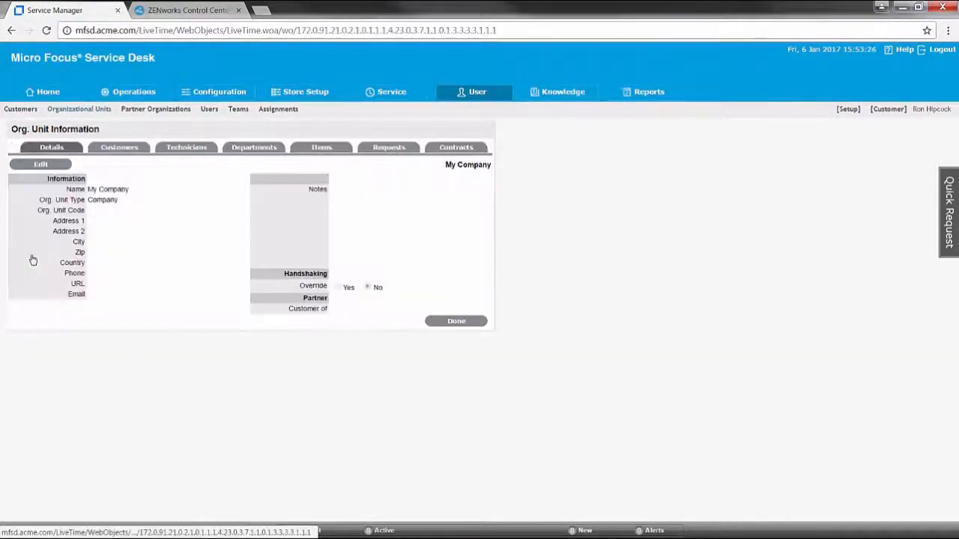
{"action": "left_click", "coordinate": [44, 164]}
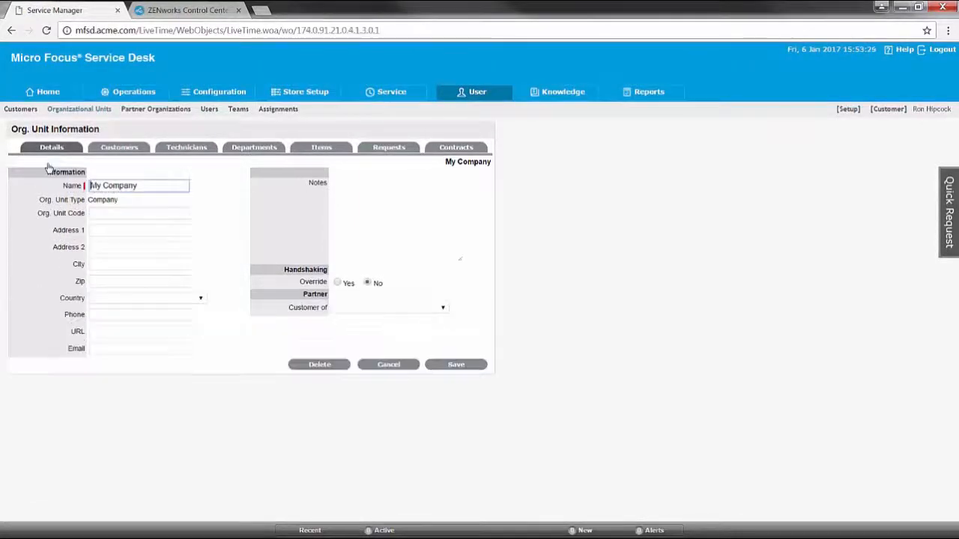
{"action": "left_click", "coordinate": [319, 365]}
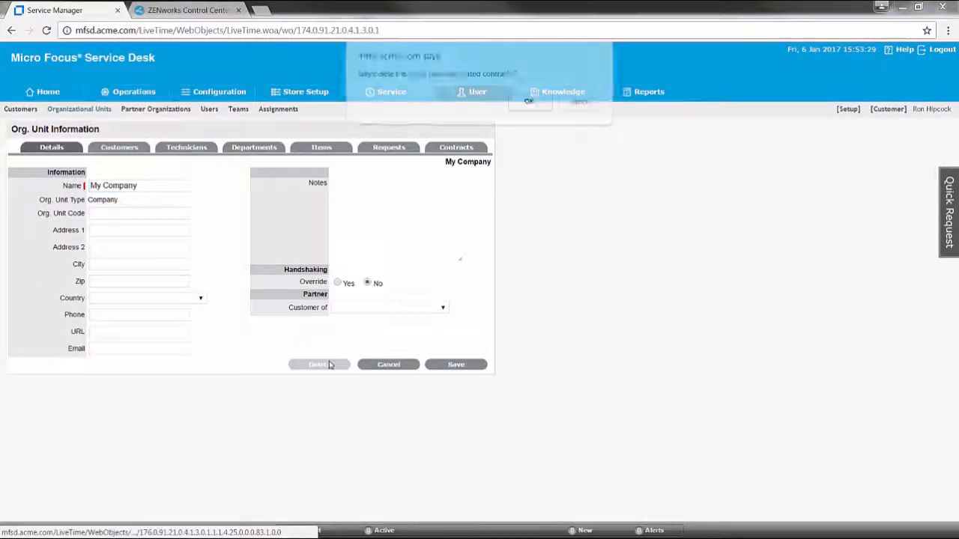
{"action": "left_click", "coordinate": [531, 102]}
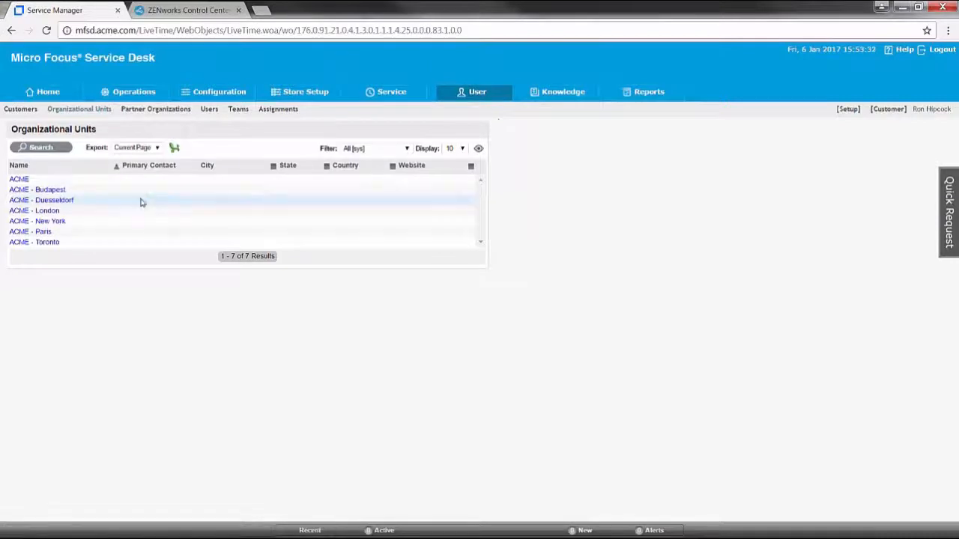
- Edit the ACME org unit and set Service Desk as its default item
{"action": "left_click", "coordinate": [24, 179]}
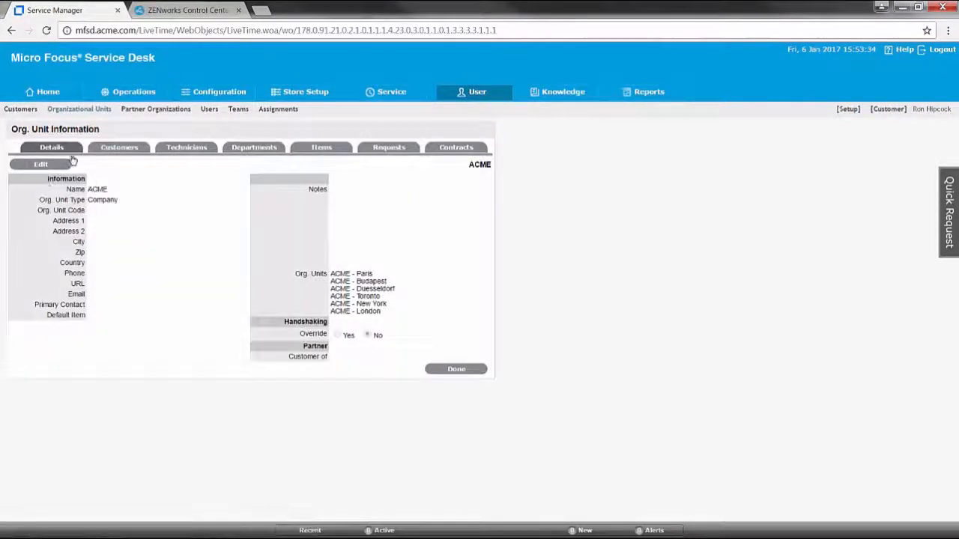
{"action": "left_click", "coordinate": [41, 165]}
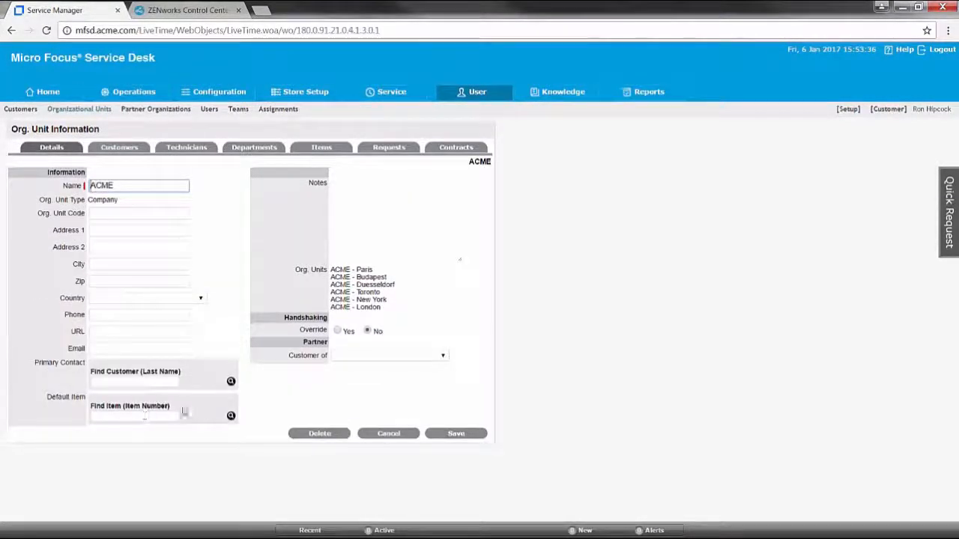
{"action": "left_click", "coordinate": [230, 417]}
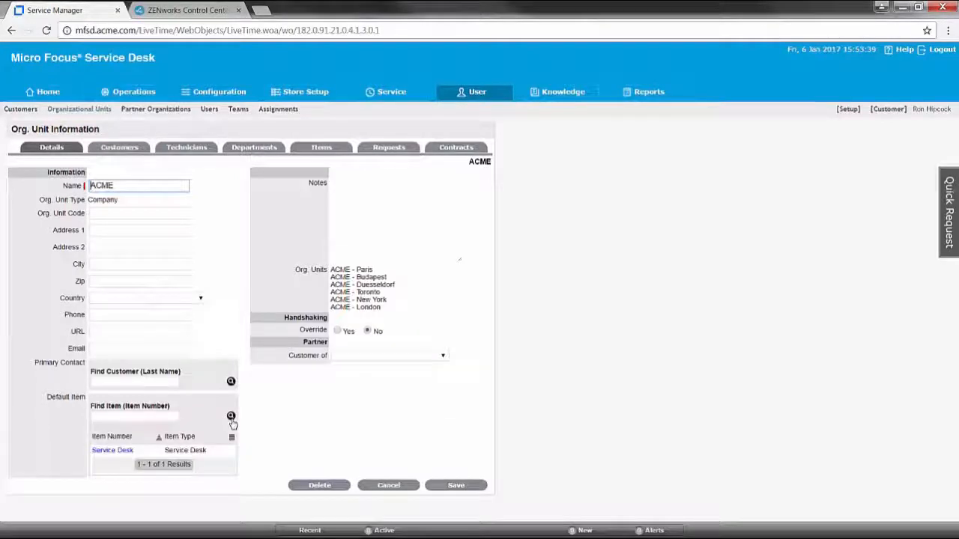
{"action": "left_click", "coordinate": [113, 450]}
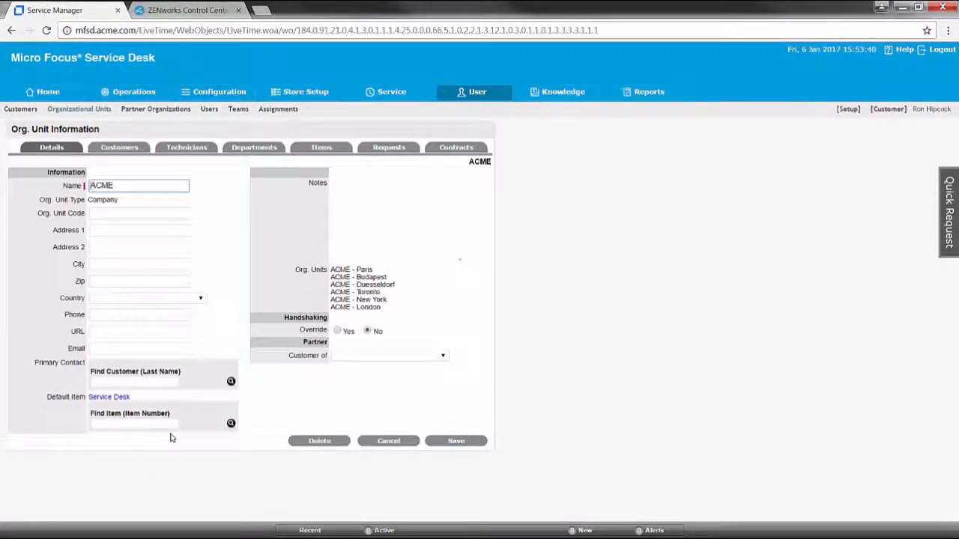
- Find the customer by last name, make them ACME's primary contact, and save
{"action": "left_click", "coordinate": [231, 382]}
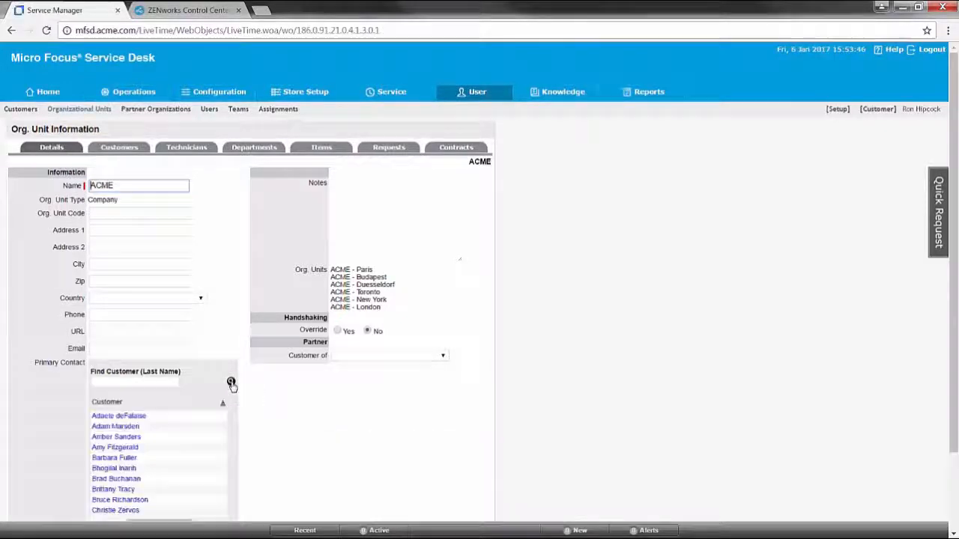
{"action": "left_click", "coordinate": [127, 381]}
{"action": "type", "text": "hip"}
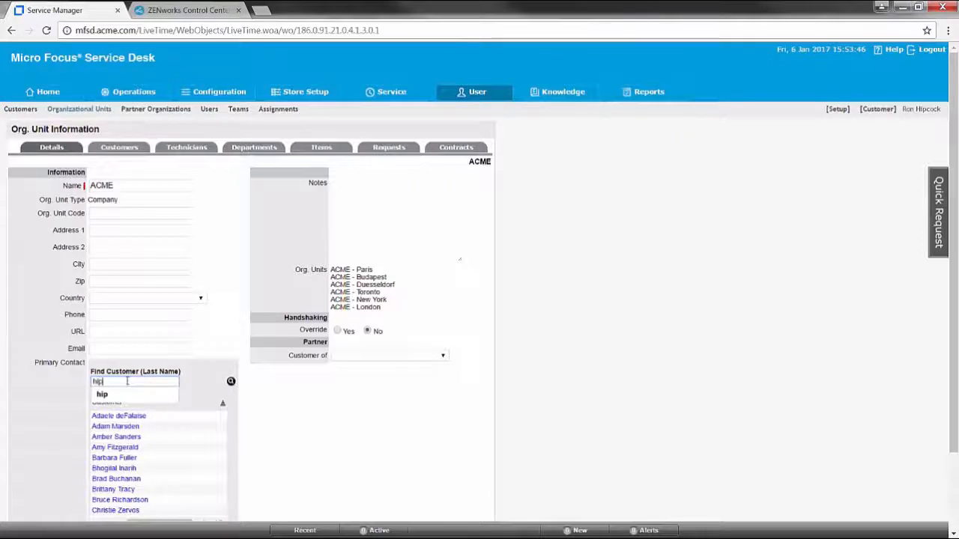
{"action": "key", "text": "Return"}
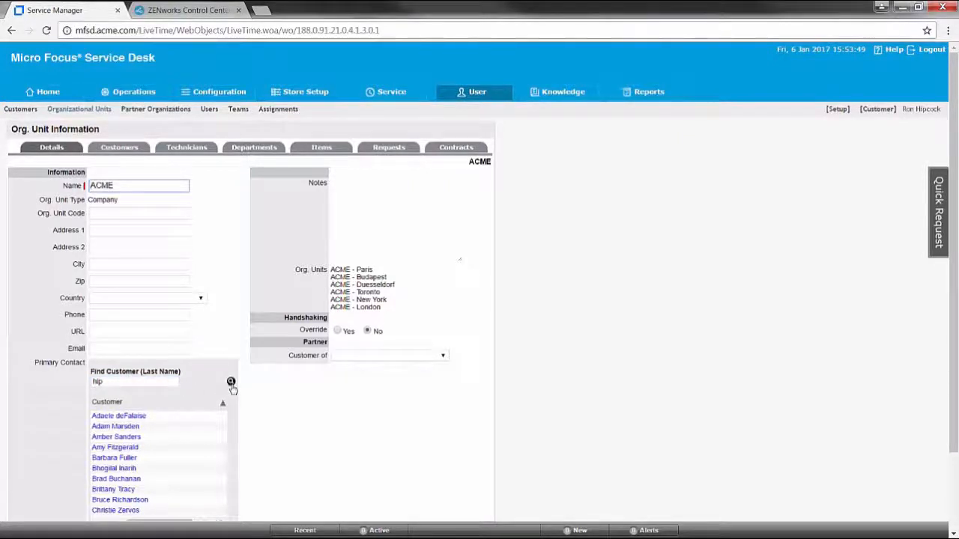
{"action": "left_click", "coordinate": [230, 382]}
{"action": "left_click", "coordinate": [112, 416]}
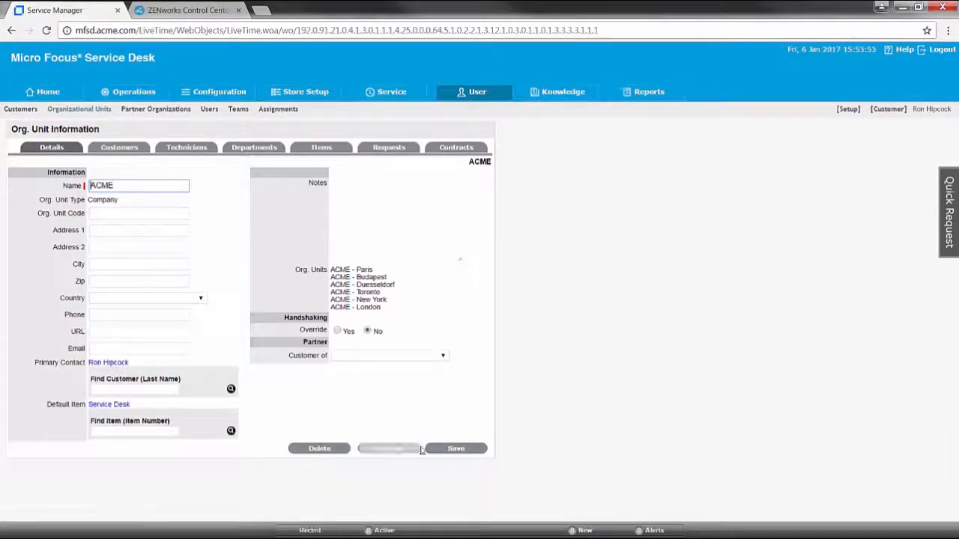
{"action": "left_click", "coordinate": [474, 448]}
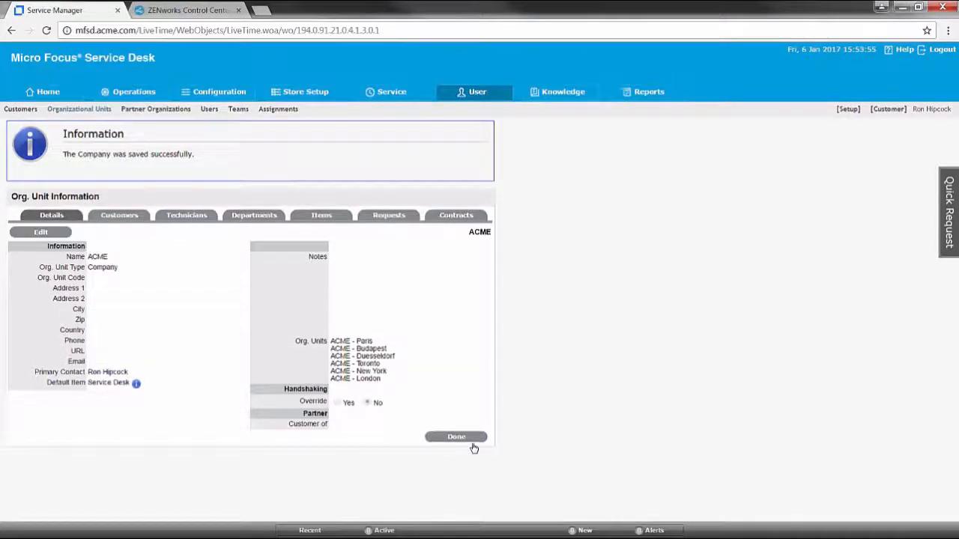
- List all customers under ACME with the filter set to All and page through them
{"action": "left_click", "coordinate": [112, 218]}
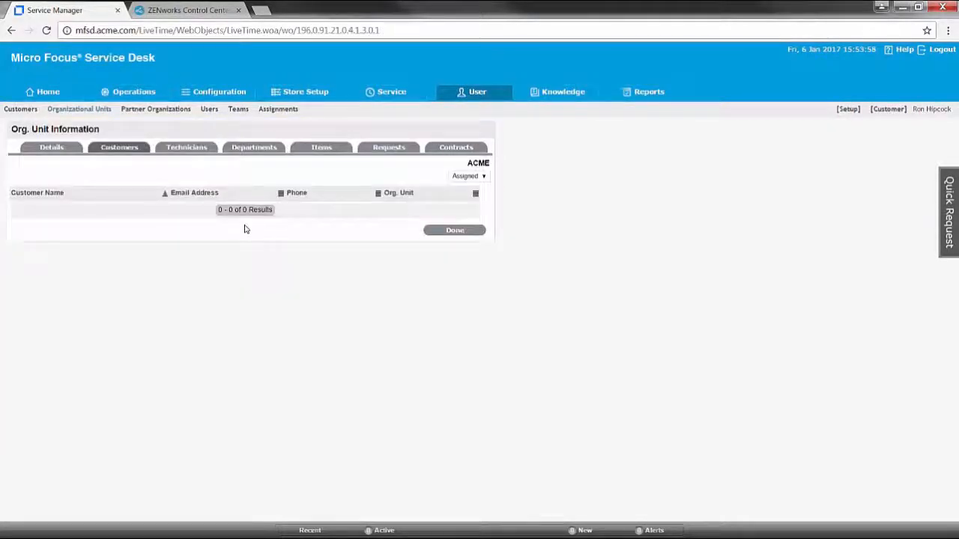
{"action": "left_click", "coordinate": [471, 177]}
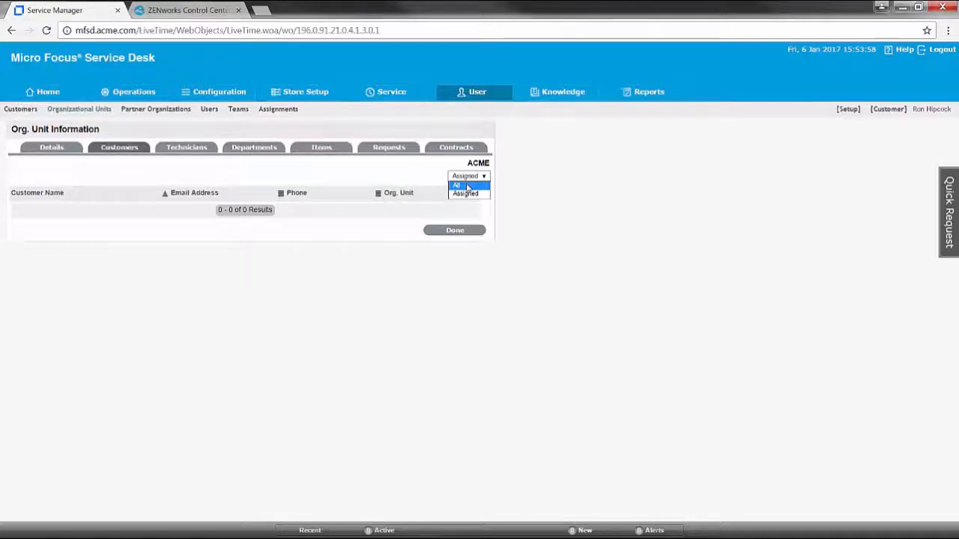
{"action": "left_click", "coordinate": [468, 186]}
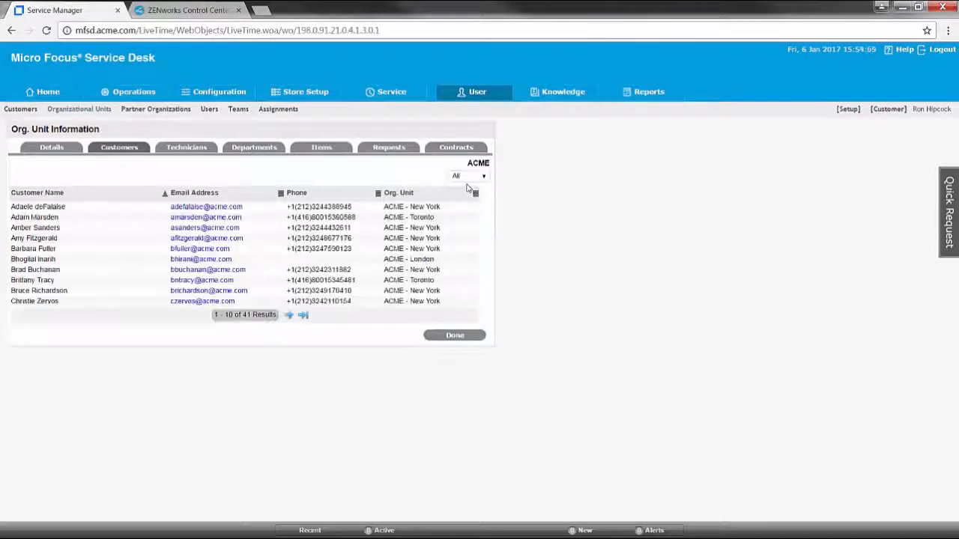
{"action": "left_click", "coordinate": [288, 315]}
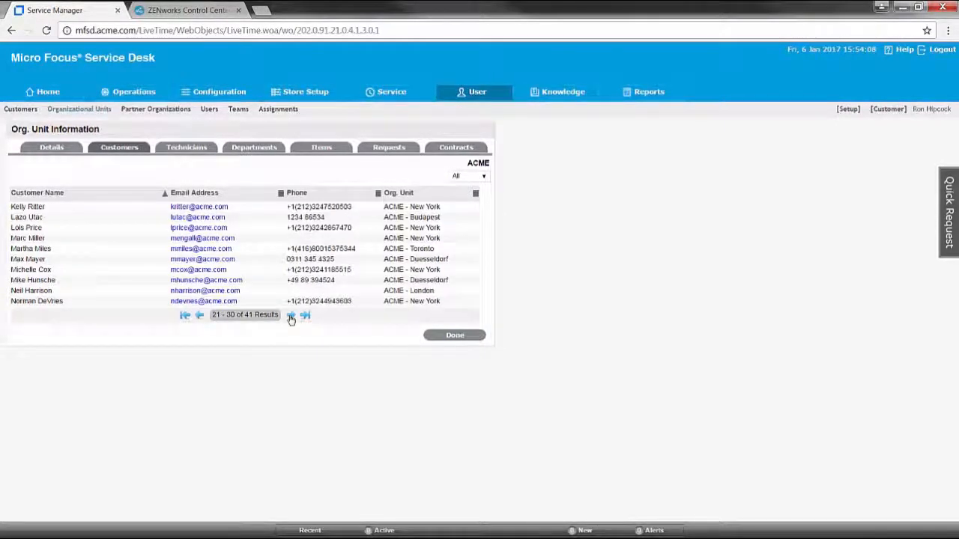
- Close the ACME org unit and switch into the Setup role
{"action": "left_click", "coordinate": [450, 339]}
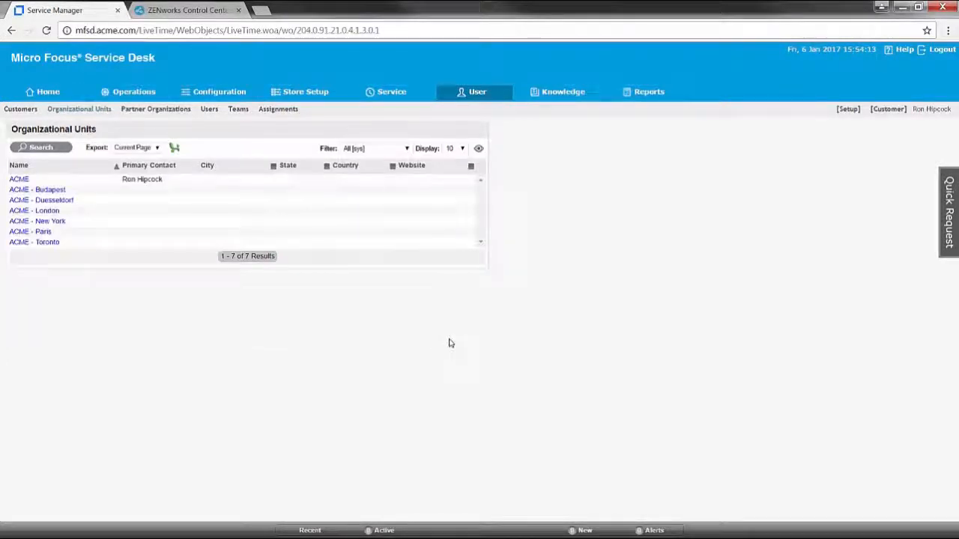
{"action": "left_click", "coordinate": [850, 109]}
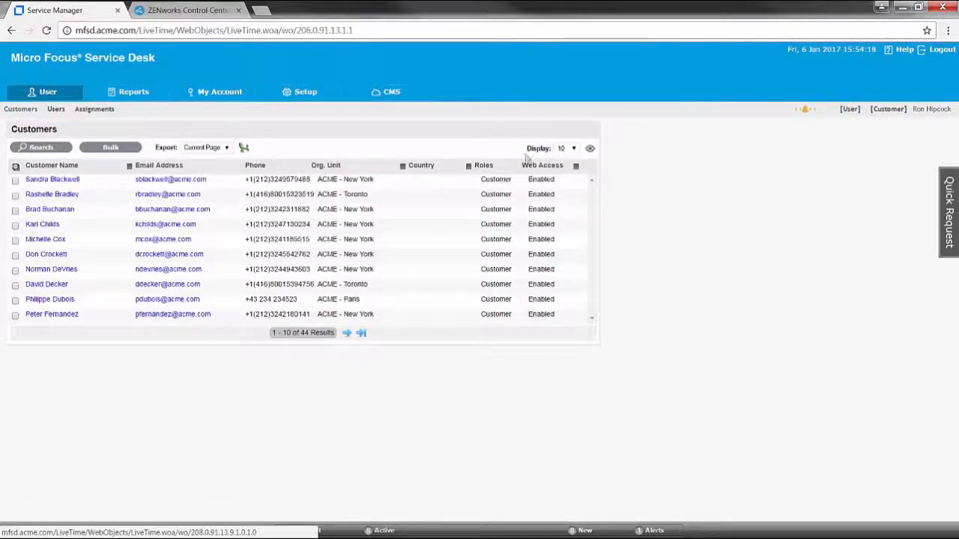
{"action": "left_click", "coordinate": [328, 95]}
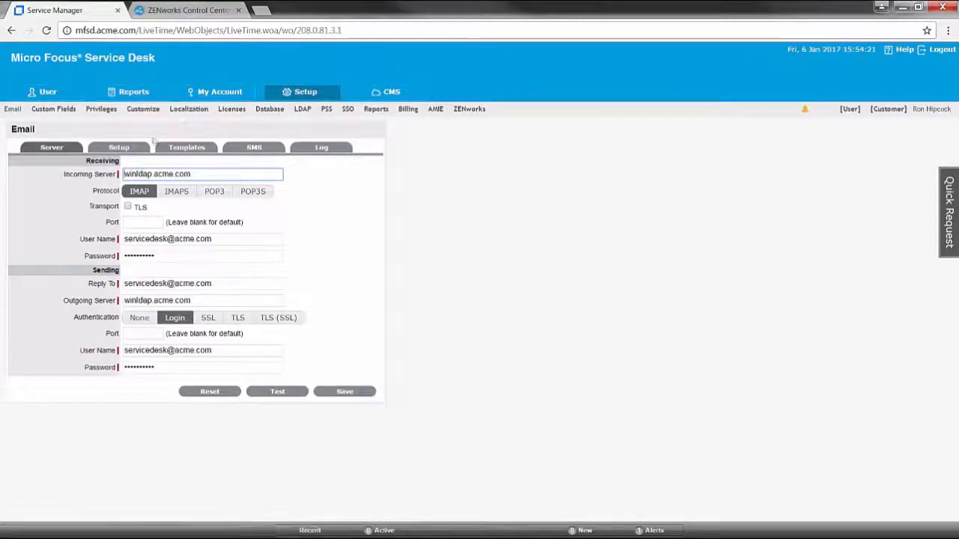
- In Privileges > Requests, choose Default Request Team as the default request team and save
{"action": "left_click", "coordinate": [106, 111]}
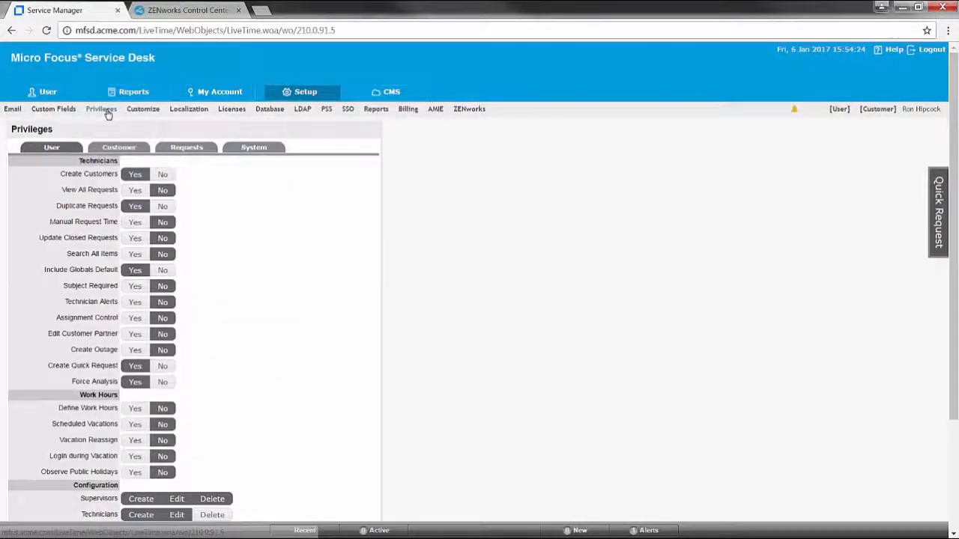
{"action": "left_click", "coordinate": [189, 150]}
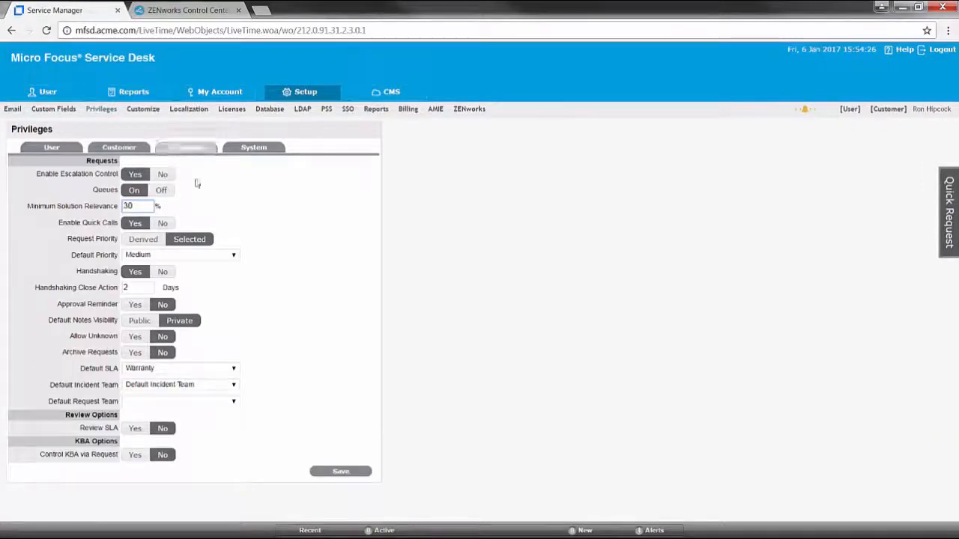
{"action": "left_click", "coordinate": [196, 403]}
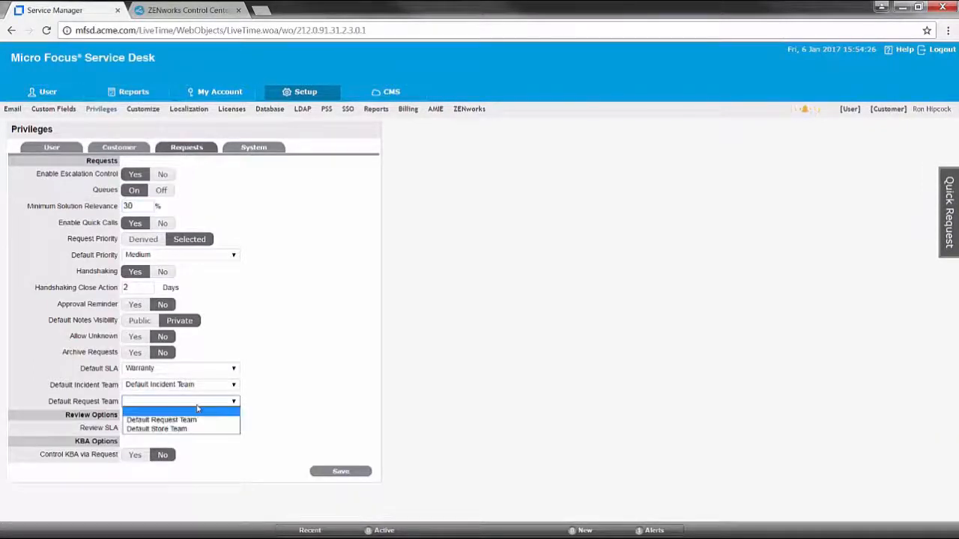
{"action": "left_click", "coordinate": [198, 418]}
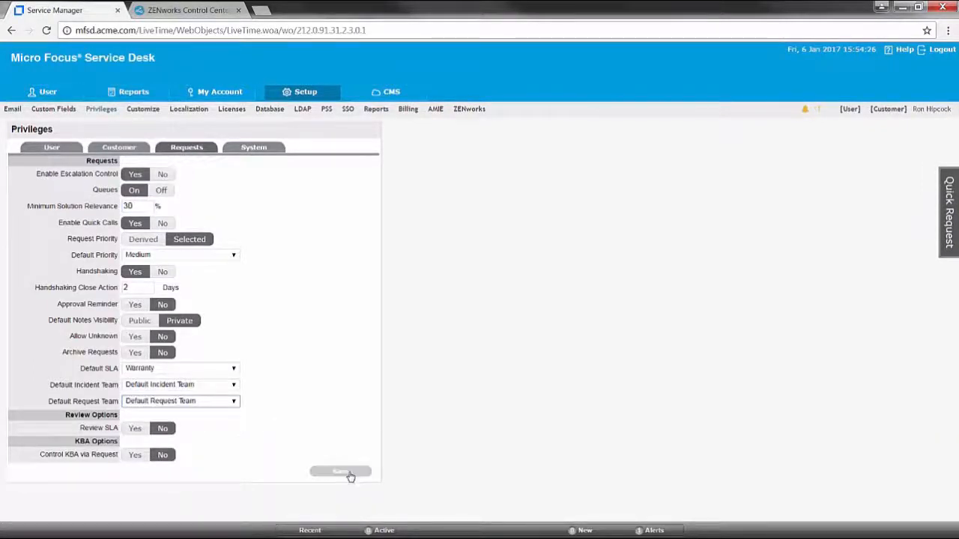
{"action": "left_click", "coordinate": [347, 471]}
{"action": "scroll", "coordinate": [353, 477], "scroll_direction": "down", "scroll_amount": 1}
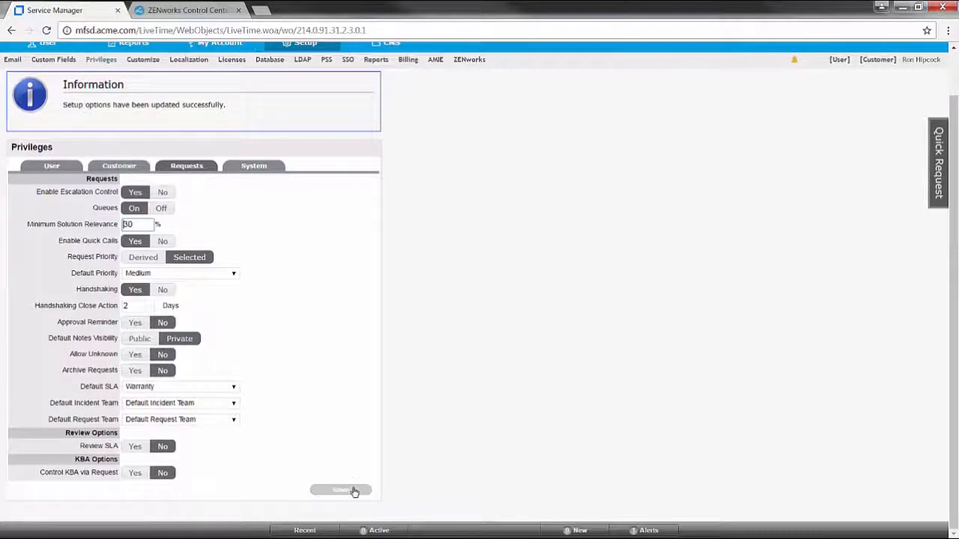
{"action": "left_click", "coordinate": [353, 490]}
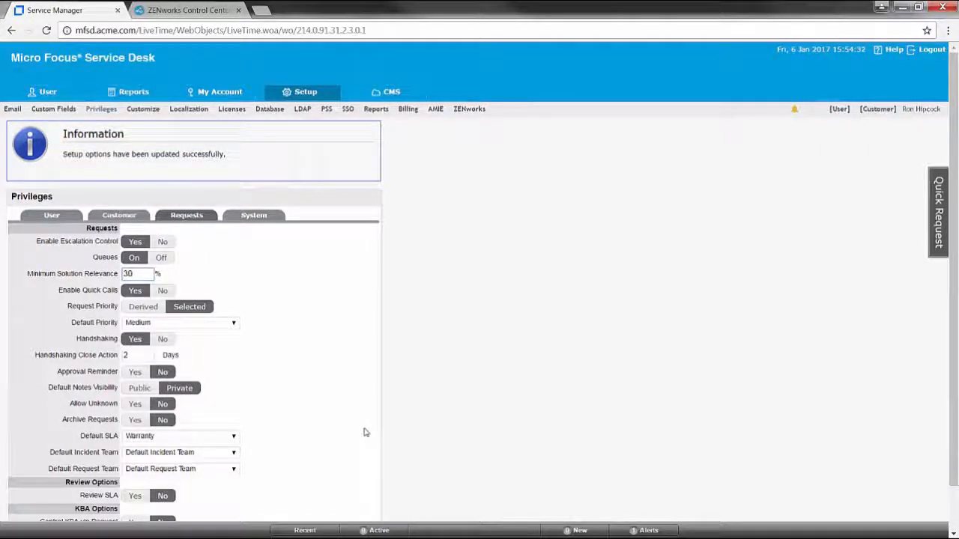
{"action": "mouse_move", "coordinate": [400, 533]}
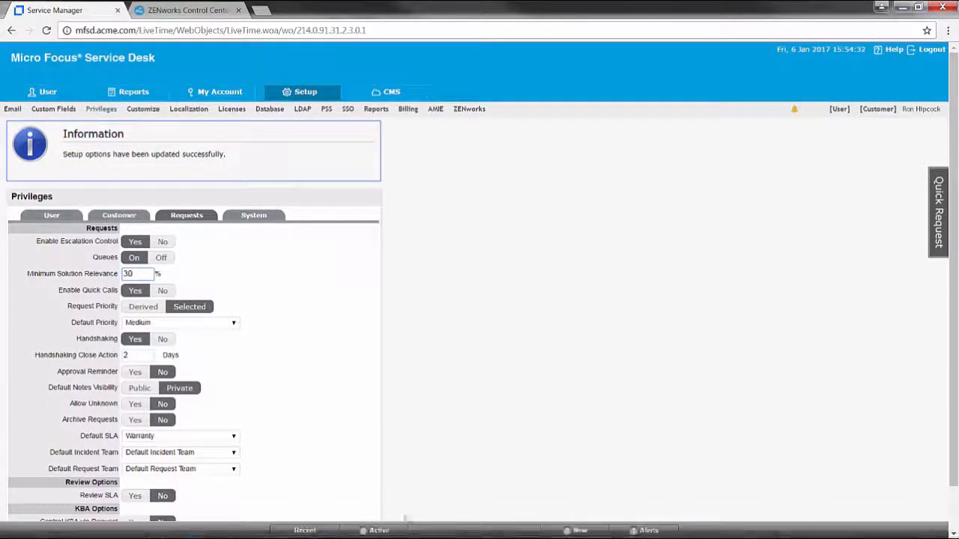
- On the WinLDAP VM, launch Thunderbird and read the 'Email Server Setup' message
{"action": "mouse_move", "coordinate": [439, 530]}
{"action": "left_click", "coordinate": [385, 468]}
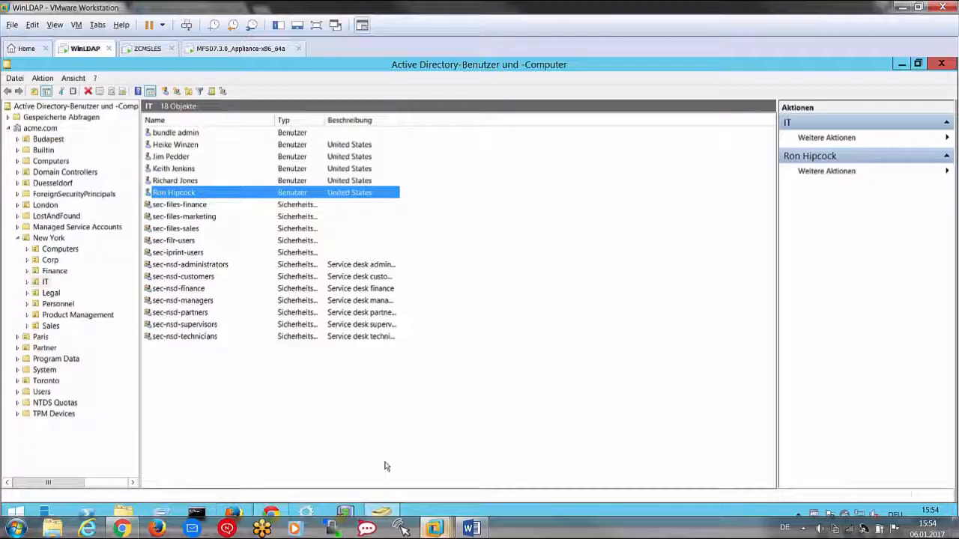
{"action": "left_click", "coordinate": [902, 63]}
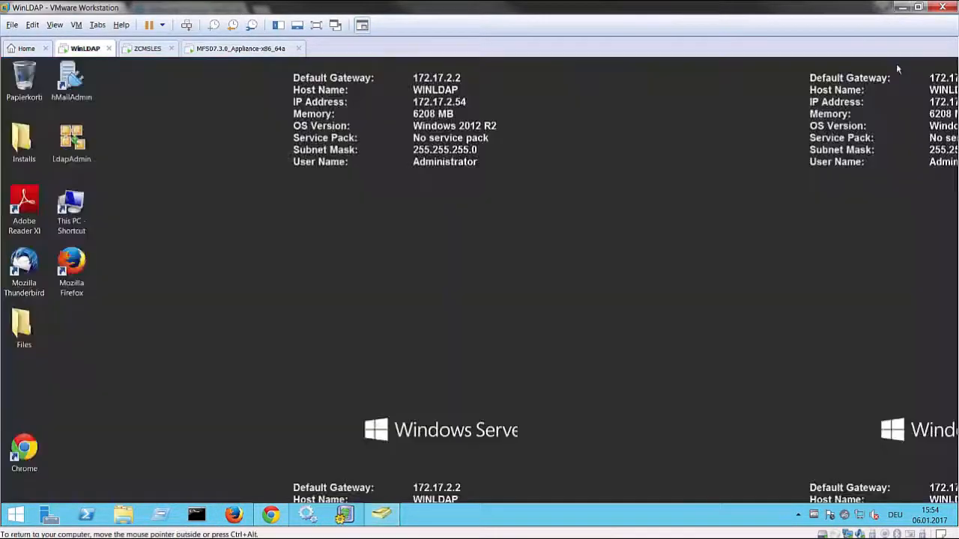
{"action": "double_click", "coordinate": [28, 283]}
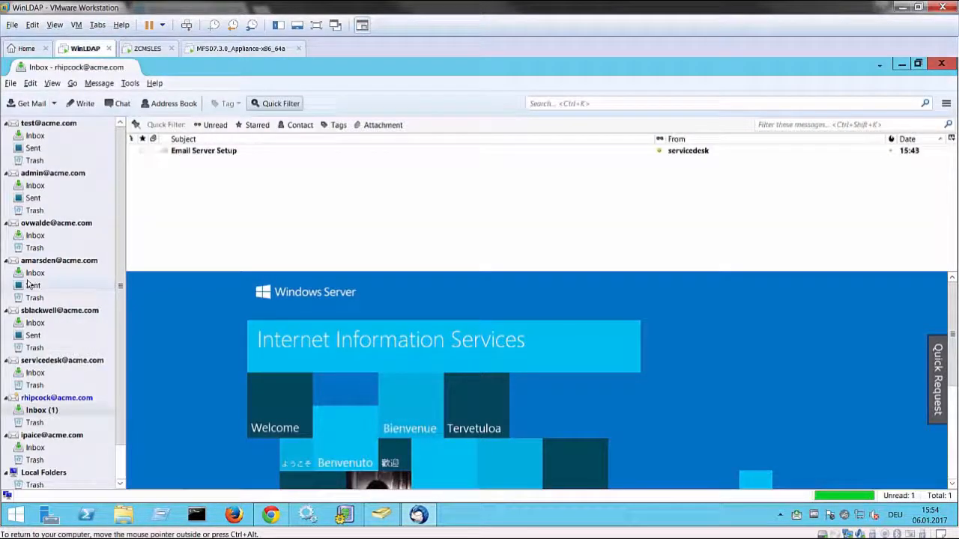
{"action": "left_click", "coordinate": [200, 153]}
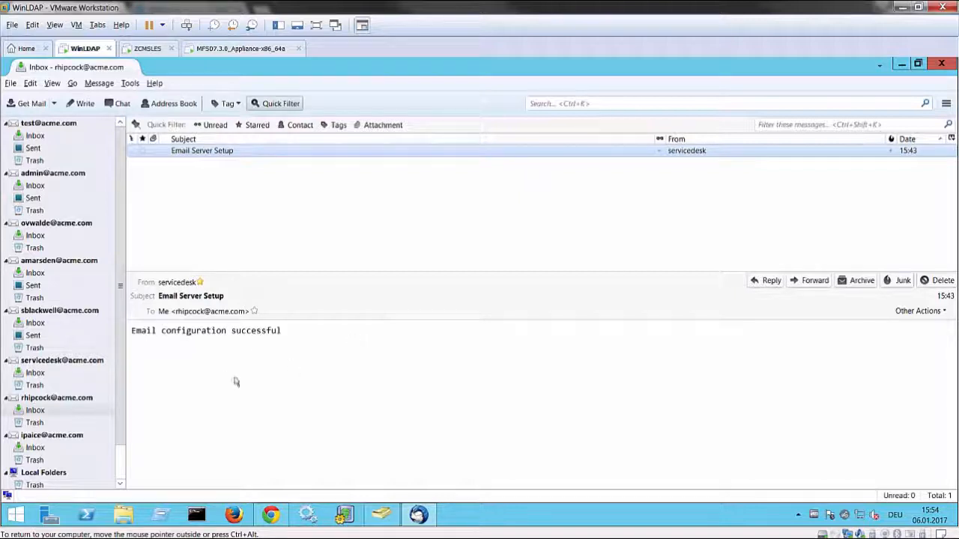
{"action": "left_click", "coordinate": [33, 274]}
- Compose a new email to servicedesk with subject 'Test' and body 'TEst'
{"action": "left_click", "coordinate": [81, 104]}
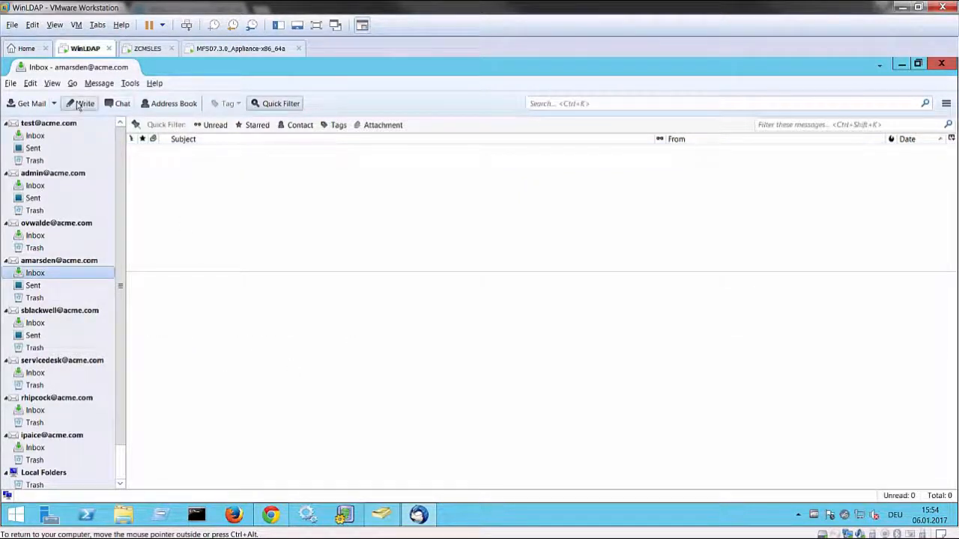
{"action": "type", "text": "se"}
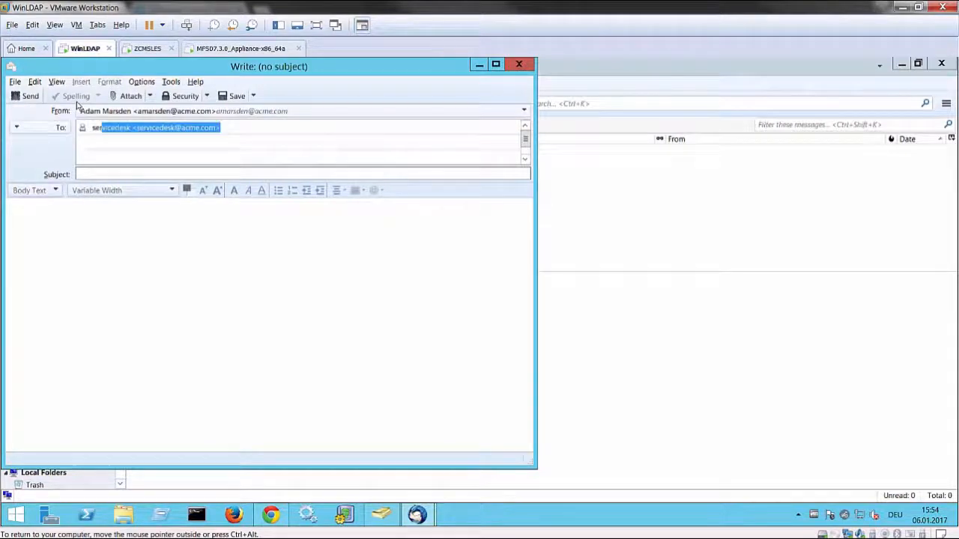
{"action": "left_click", "coordinate": [143, 175]}
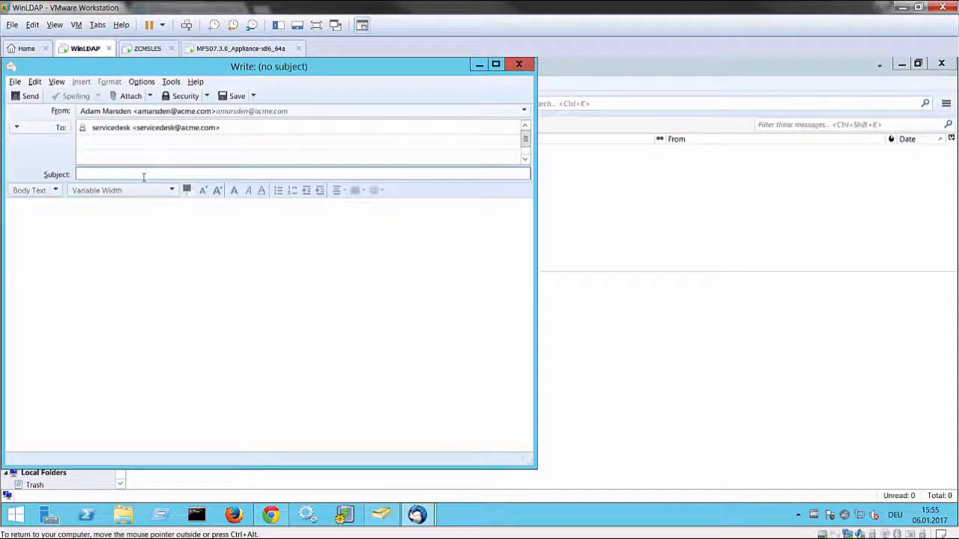
{"action": "type", "text": "Test"}
{"action": "key", "text": "Tab"}
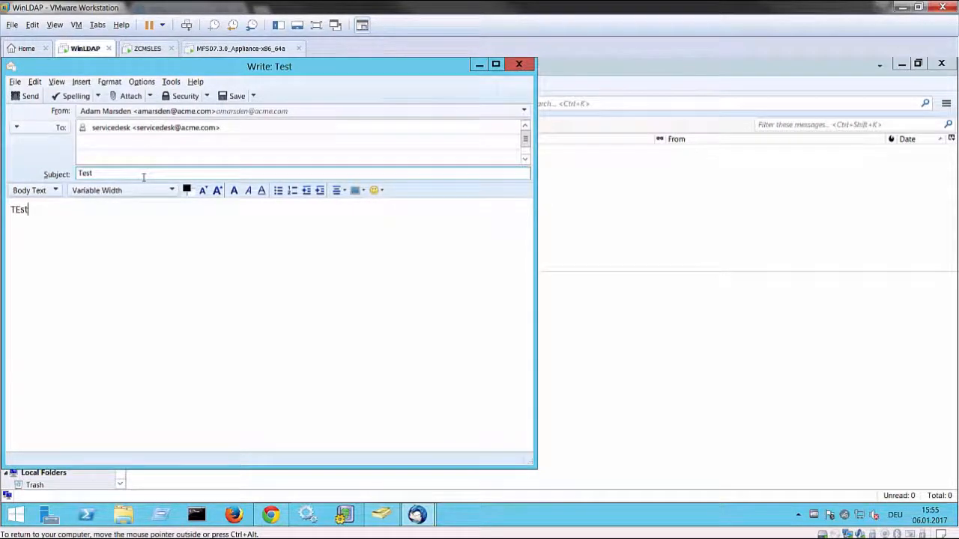
- Attach AccessibleMarshal.dll, send the email, and open it in the servicedesk inbox
{"action": "left_click", "coordinate": [129, 96]}
{"action": "left_click", "coordinate": [169, 259]}
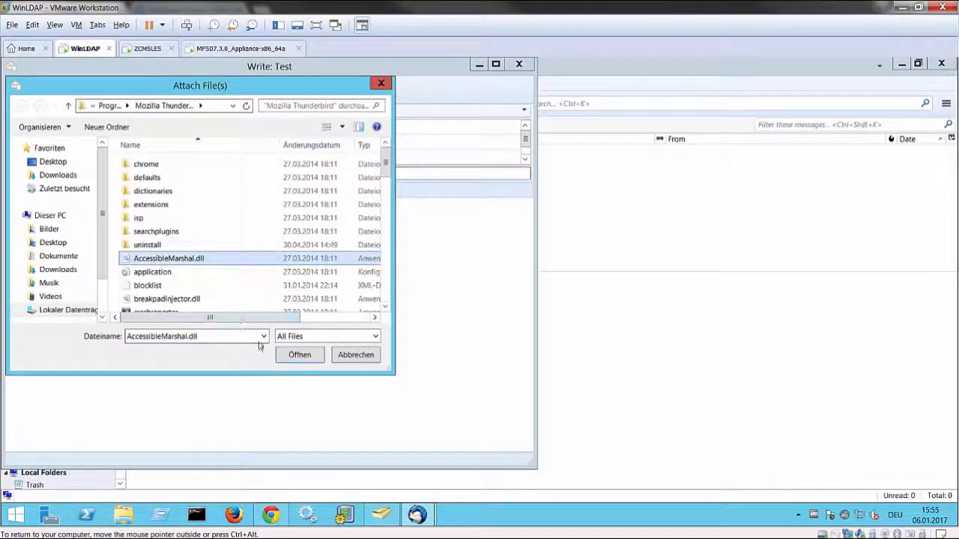
{"action": "left_click", "coordinate": [298, 355]}
{"action": "left_click", "coordinate": [25, 96]}
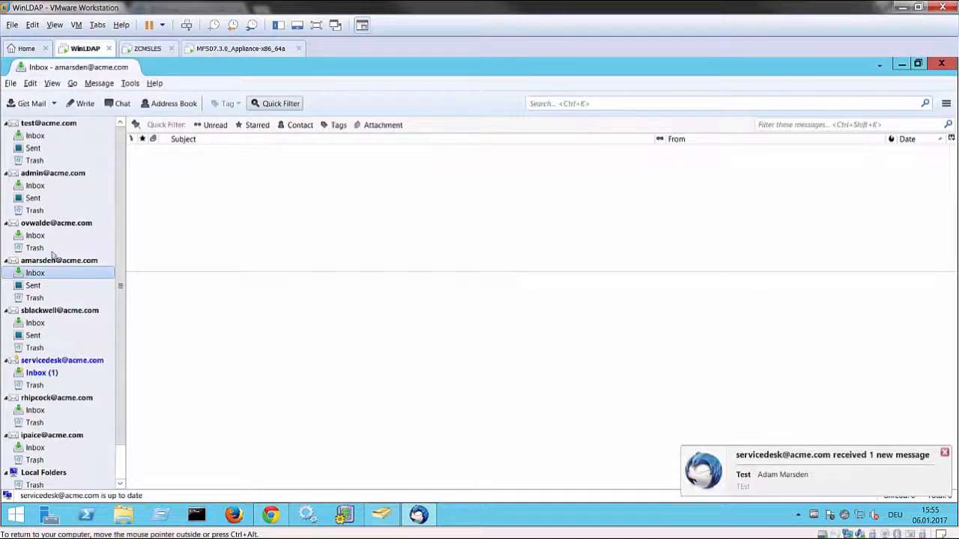
{"action": "left_click", "coordinate": [38, 375]}
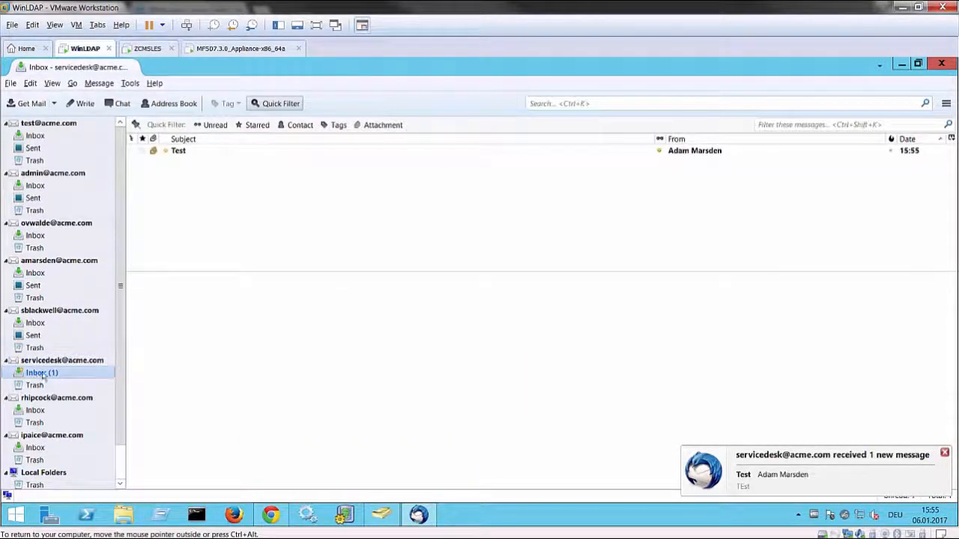
{"action": "left_click", "coordinate": [185, 155]}
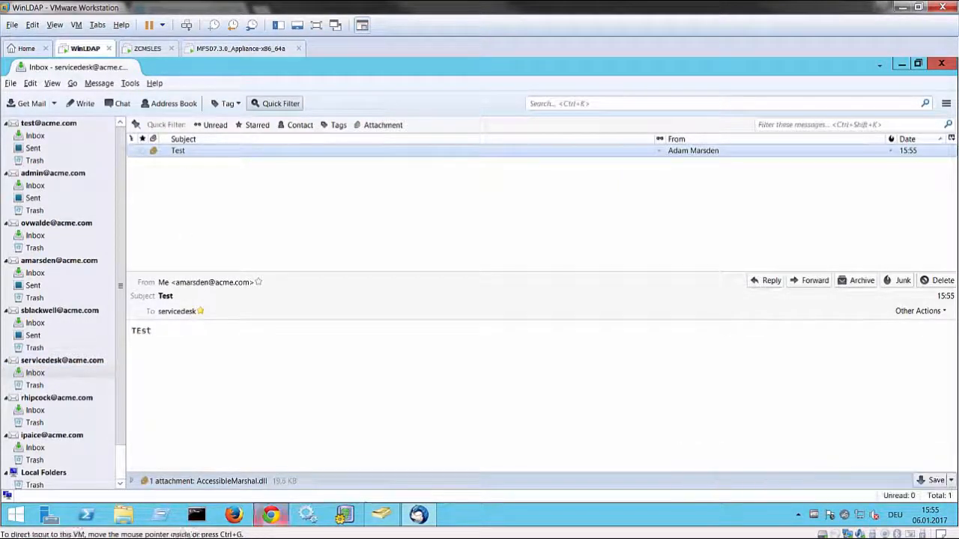
- Back in Chrome, open the Log tab of Setup > Email
{"action": "left_click", "coordinate": [122, 533]}
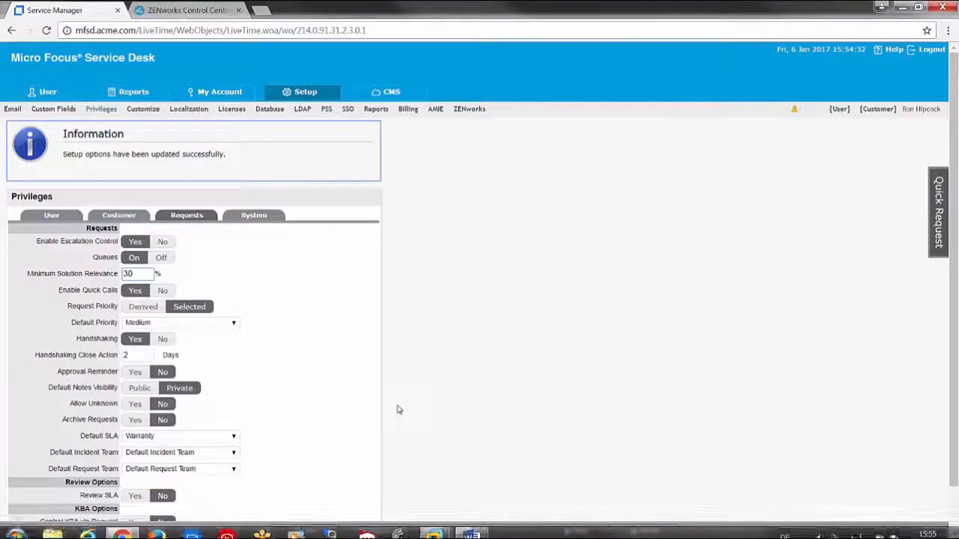
{"action": "left_click", "coordinate": [303, 93]}
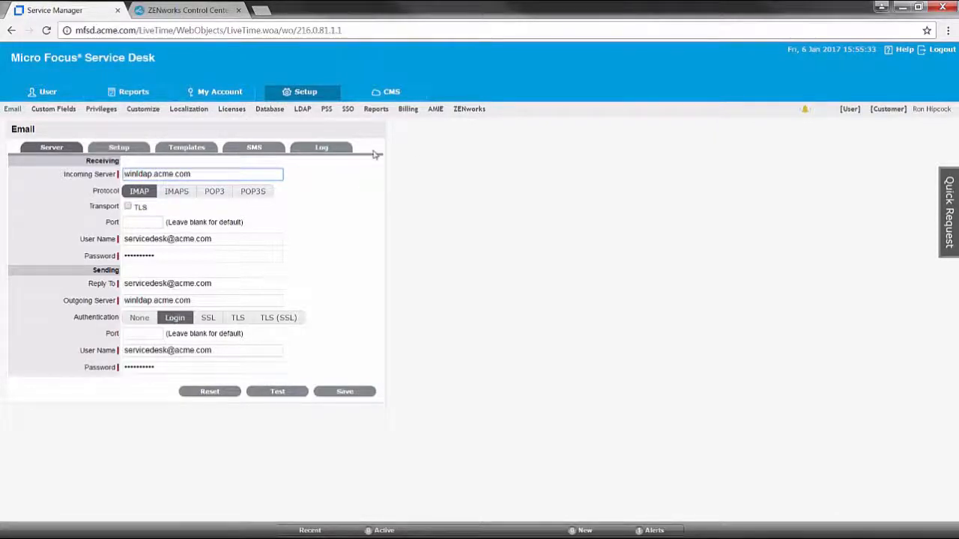
{"action": "left_click", "coordinate": [334, 150]}
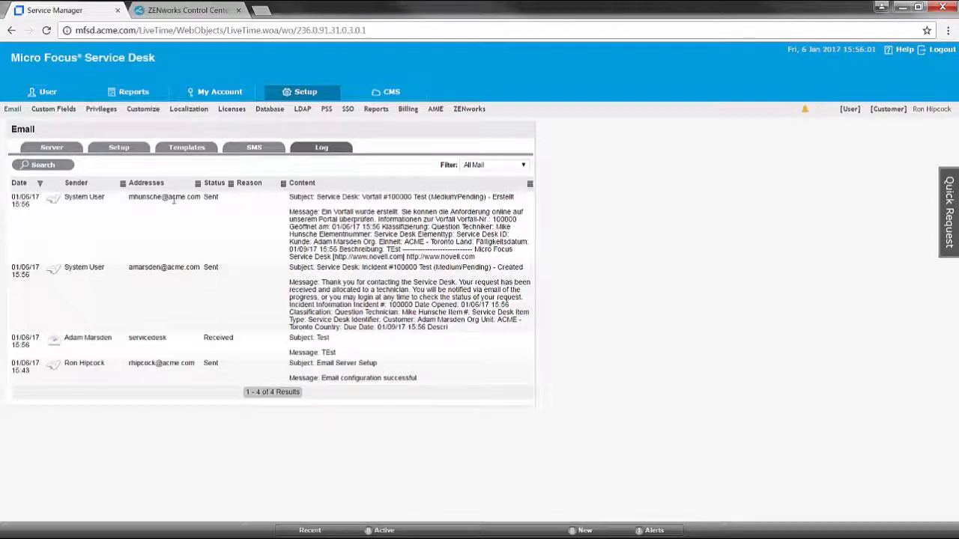
- Return to the User role and list Operations > Incidents, showing incident 100000 'Test'
{"action": "left_click", "coordinate": [851, 110]}
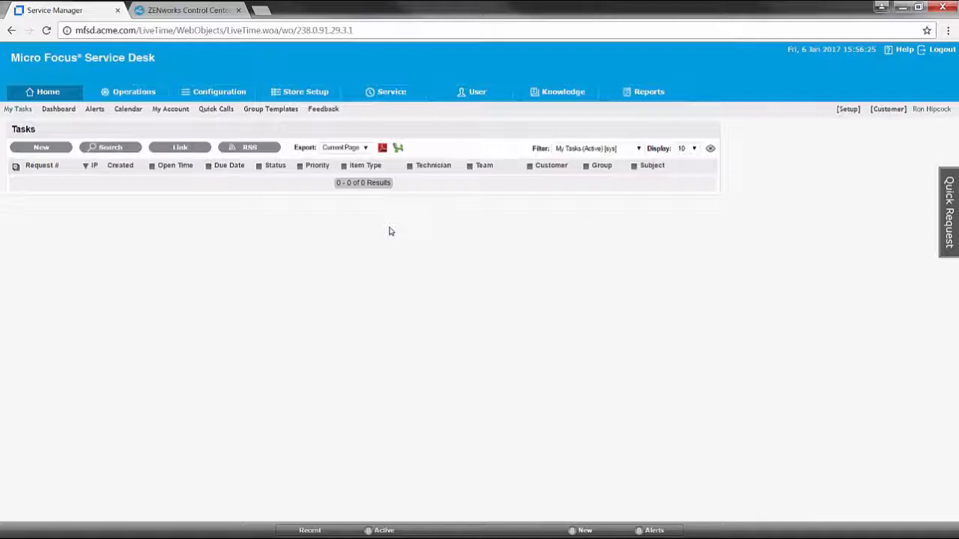
{"action": "left_click", "coordinate": [132, 94]}
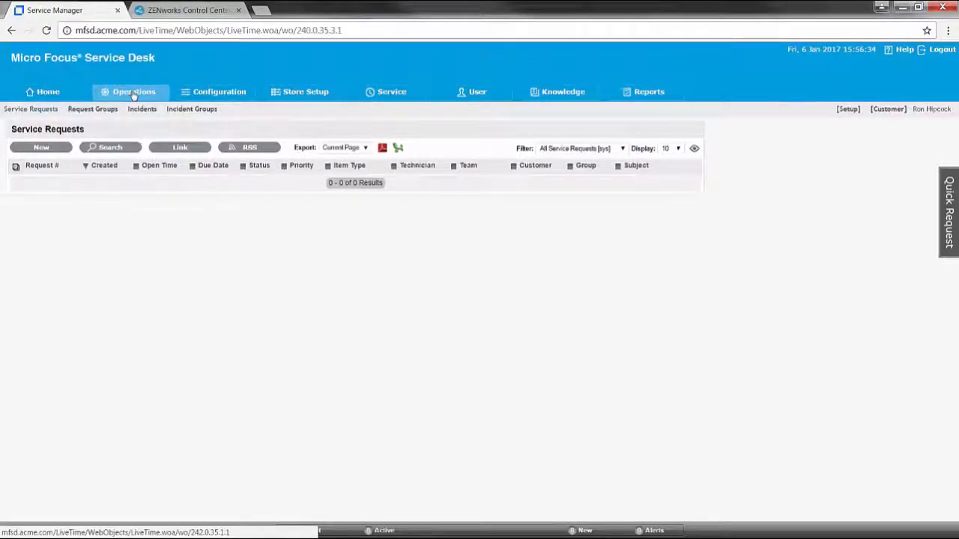
{"action": "left_click", "coordinate": [146, 111]}
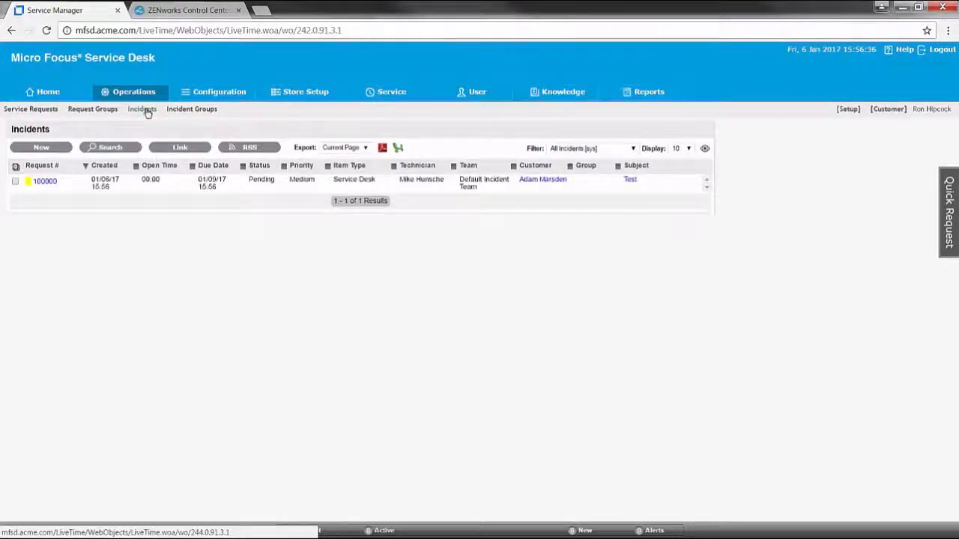
- Verify incident 100000 lists the public 20 KB AccessibleMarshal.dll attachment dated 01/06/17, then return to Summary
{"action": "left_click", "coordinate": [45, 182]}
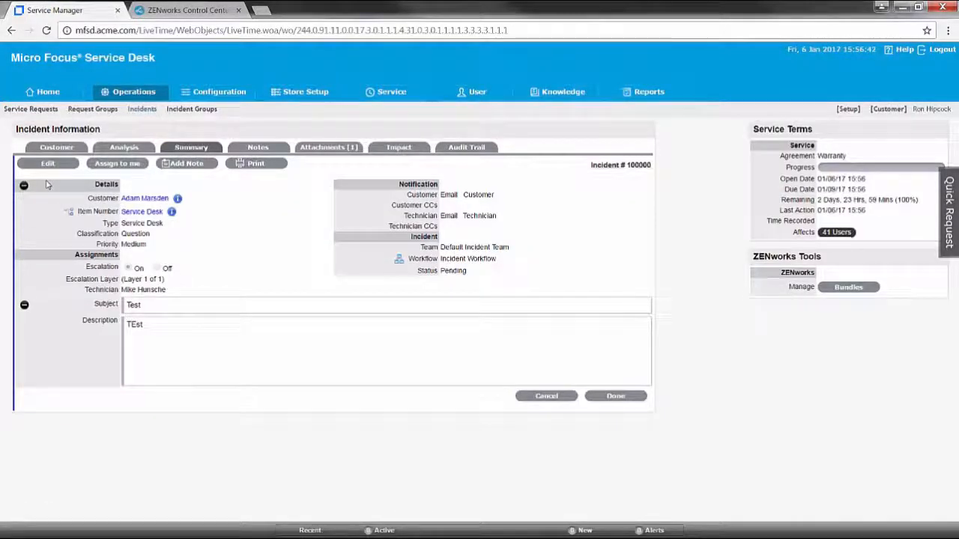
{"action": "mouse_move", "coordinate": [178, 200]}
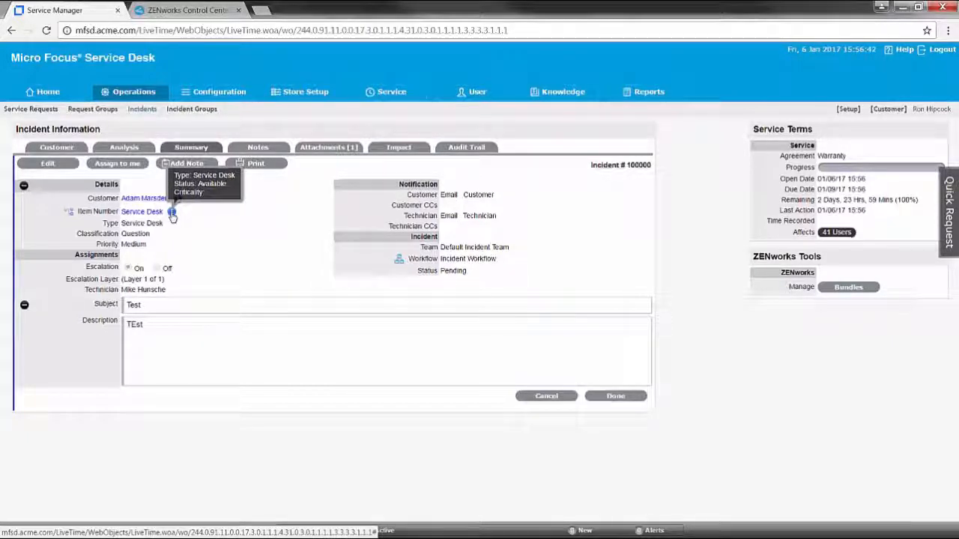
{"action": "left_click", "coordinate": [336, 148]}
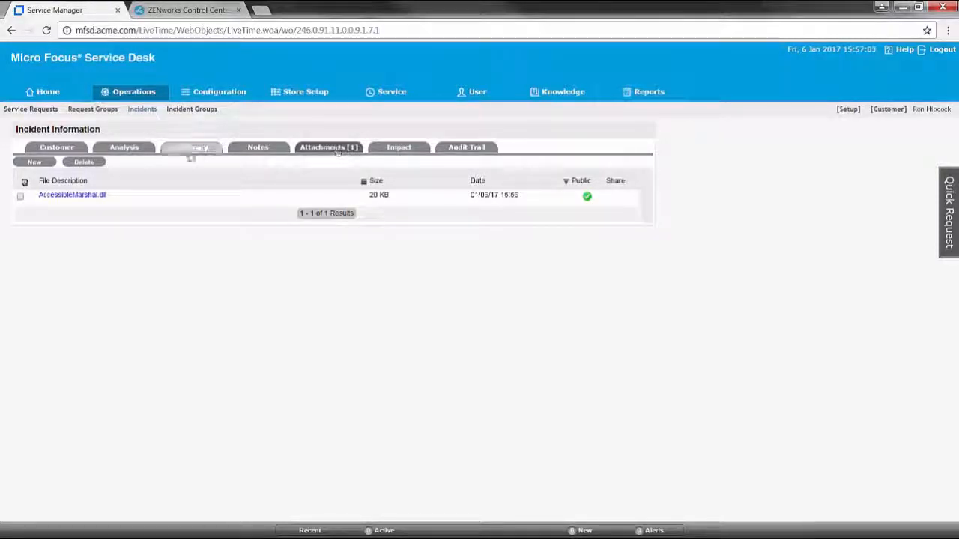
{"action": "left_click", "coordinate": [192, 150]}
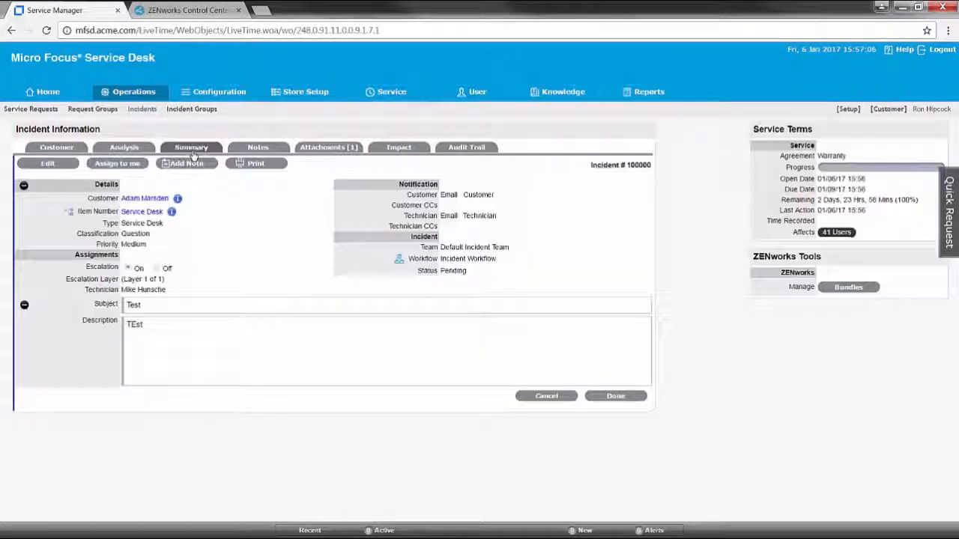